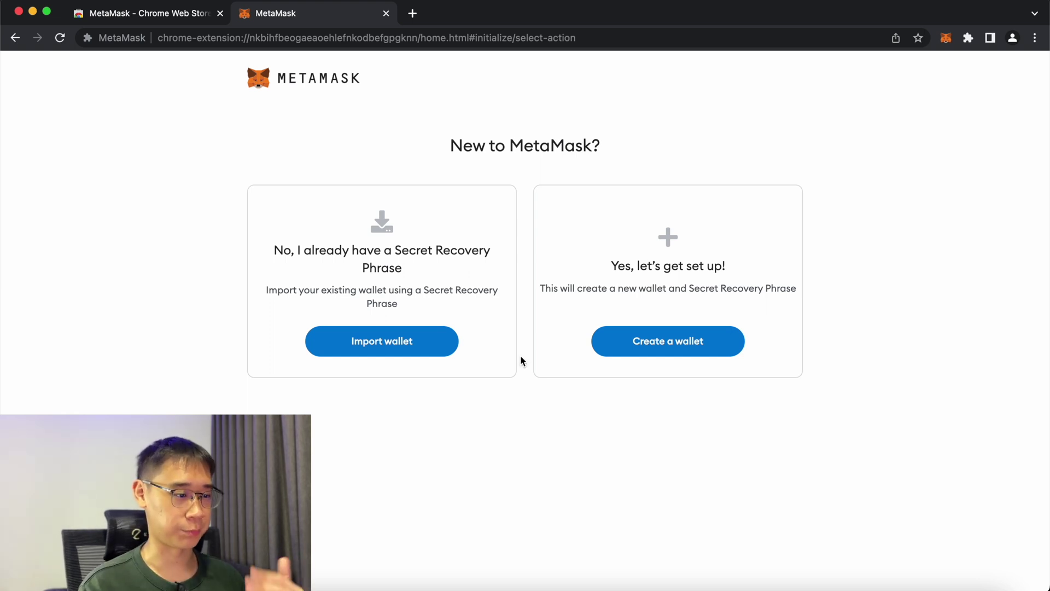
Choose Import wallet on the 'New to MetaMask?' page to restore from a recovery phrase
{"action": "left_click", "coordinate": [439, 343]}
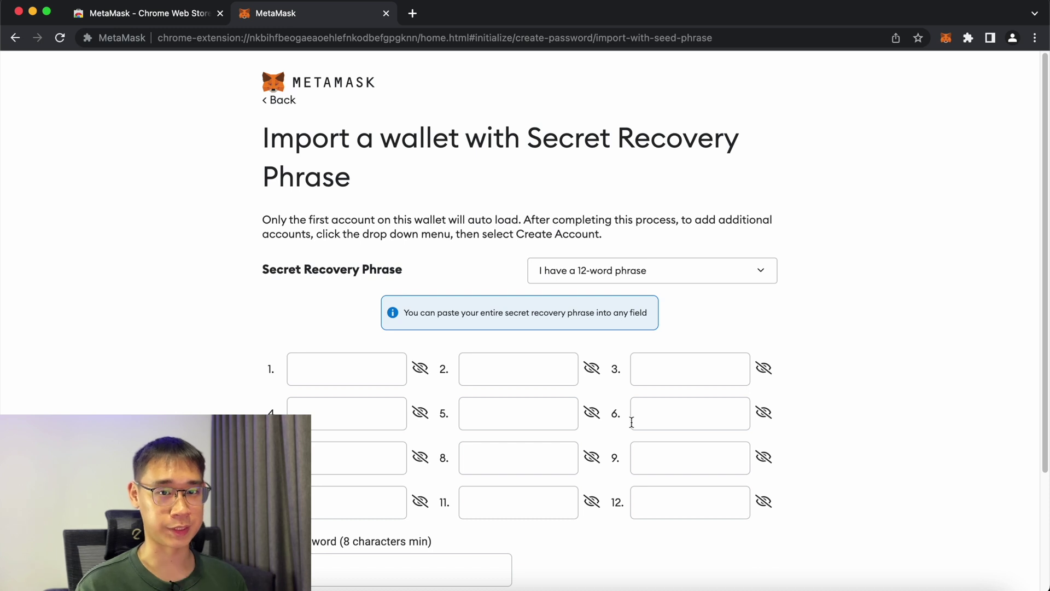
{"action": "type", "text": "••"}
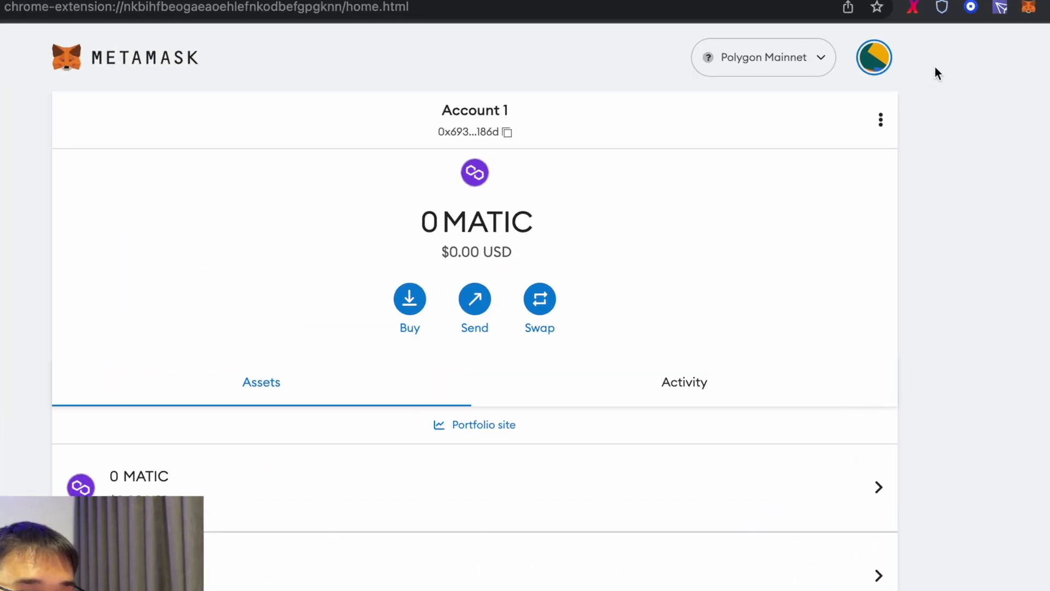
Start a Ledger hardware wallet connection from the account menu and continue to account selection
{"action": "left_click", "coordinate": [936, 70]}
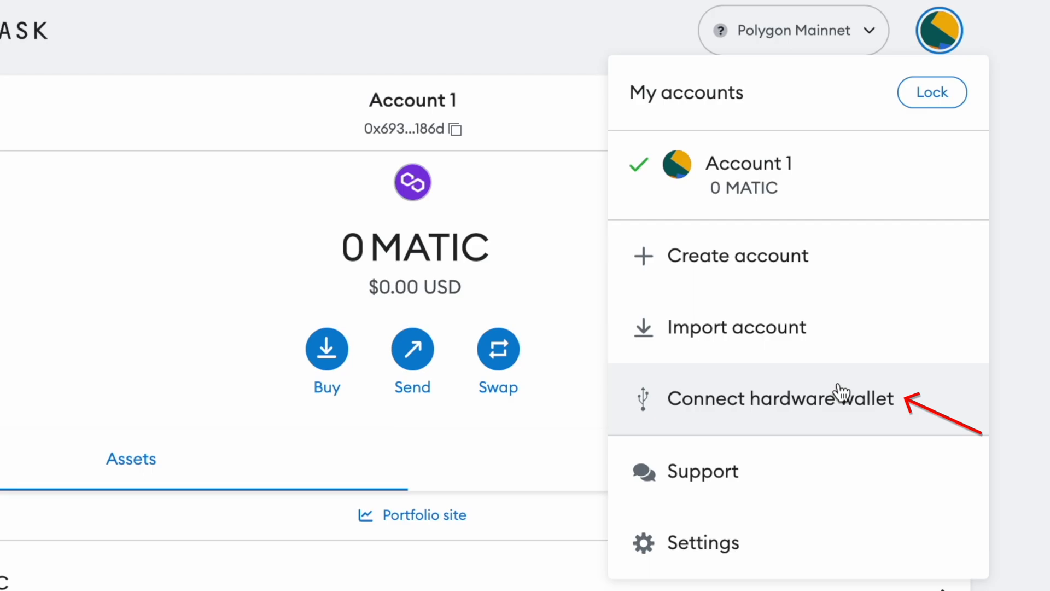
{"action": "left_click", "coordinate": [841, 392]}
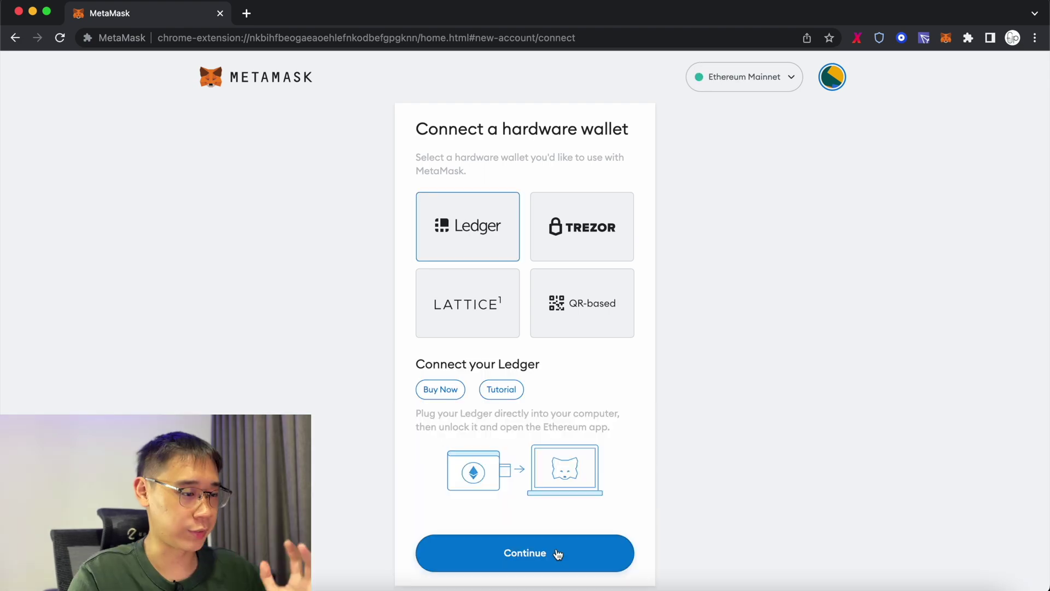
{"action": "left_click", "coordinate": [582, 566]}
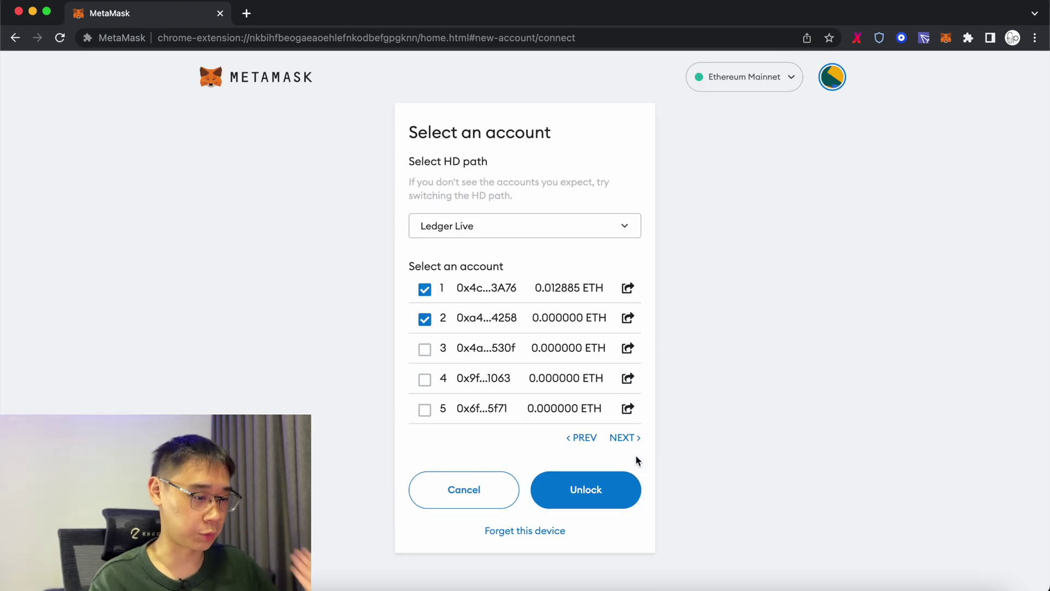
Add the ticked Ledger 1 and Ledger 2 accounts and check them in the account list
{"action": "left_click", "coordinate": [598, 492]}
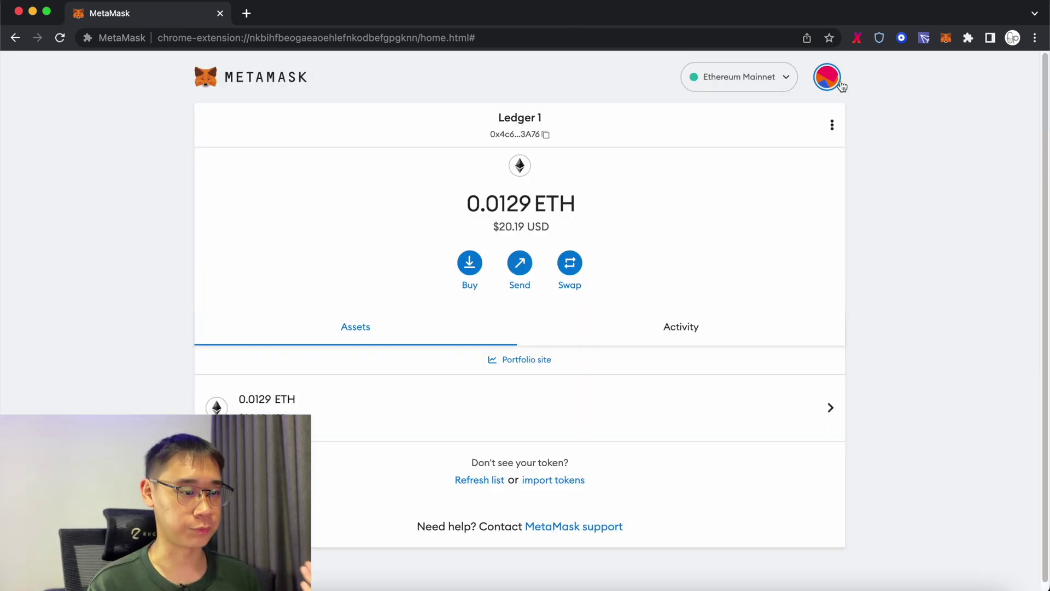
{"action": "left_click", "coordinate": [831, 78]}
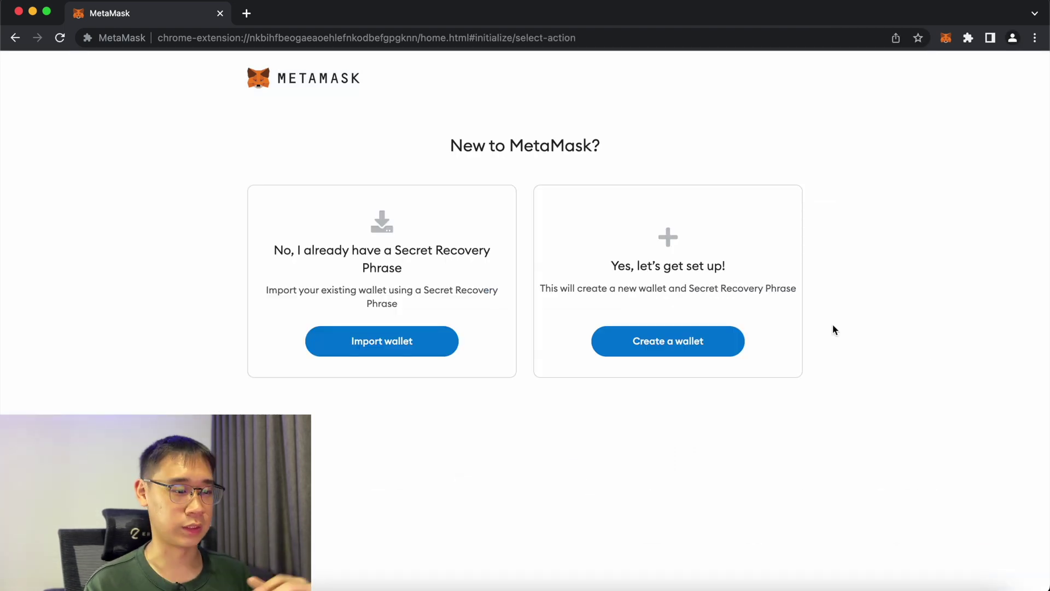
Create a new wallet, defer the recovery phrase backup, and start connecting a hardware wallet
{"action": "left_click", "coordinate": [722, 341]}
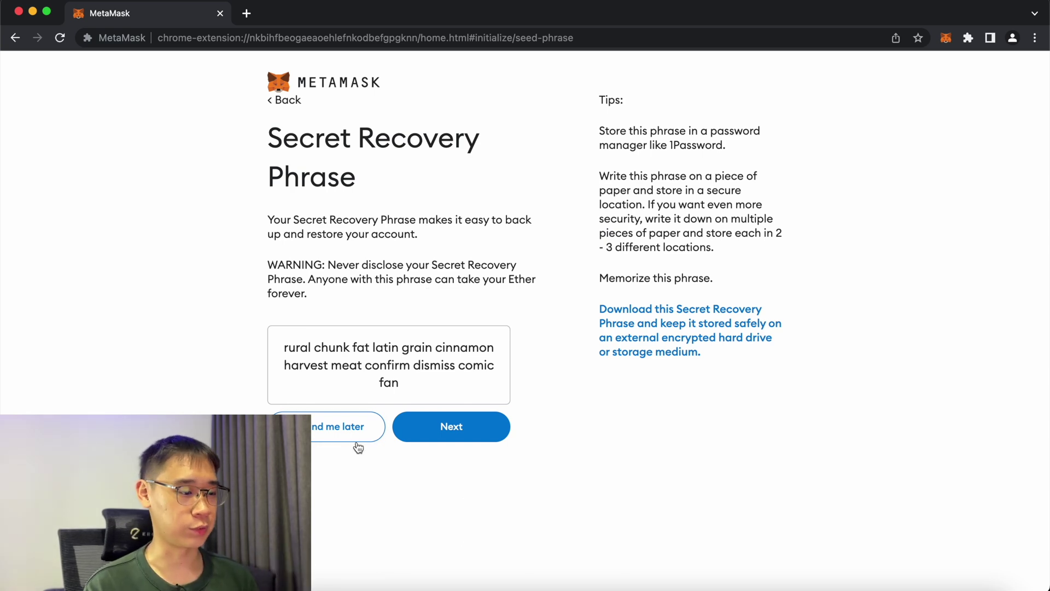
{"action": "left_click", "coordinate": [348, 428]}
{"action": "left_click", "coordinate": [828, 77]}
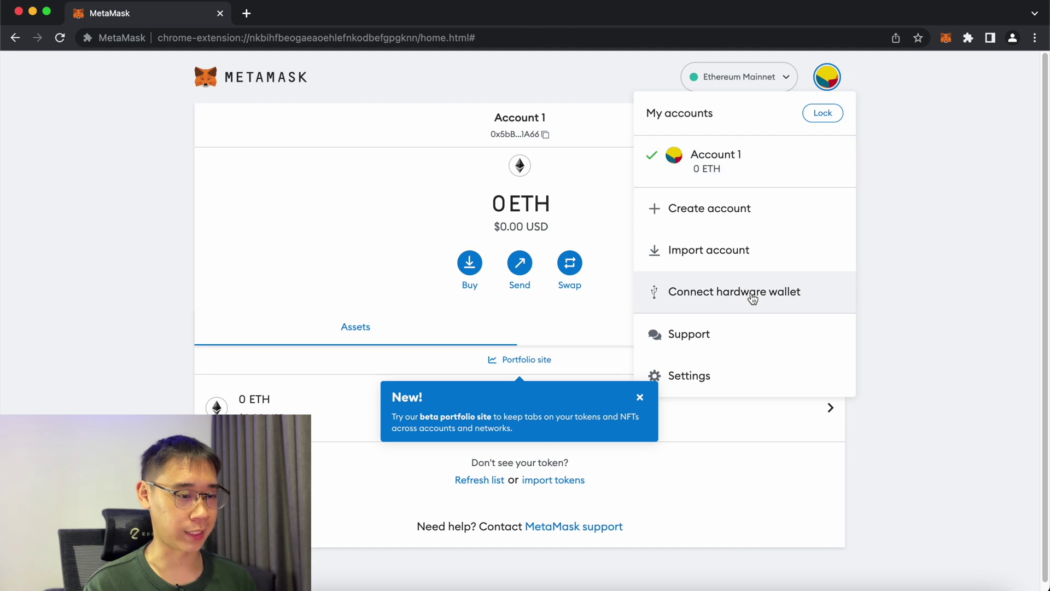
{"action": "left_click", "coordinate": [751, 293]}
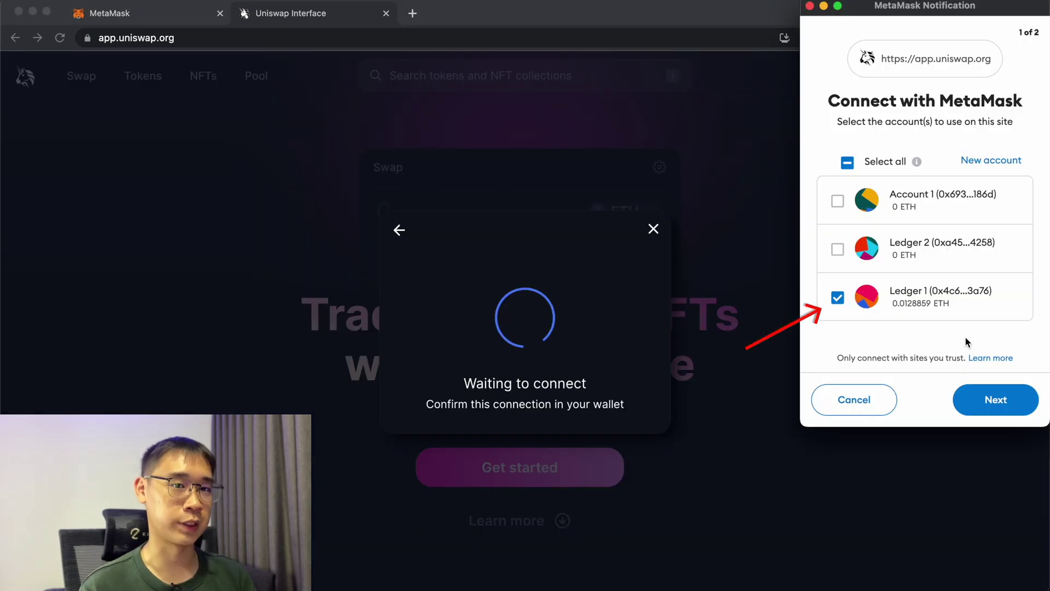
Confirm the MetaMask connection of Ledger 1 to Uniswap, showing its 0.01288 ETH balance
{"action": "left_click", "coordinate": [992, 397]}
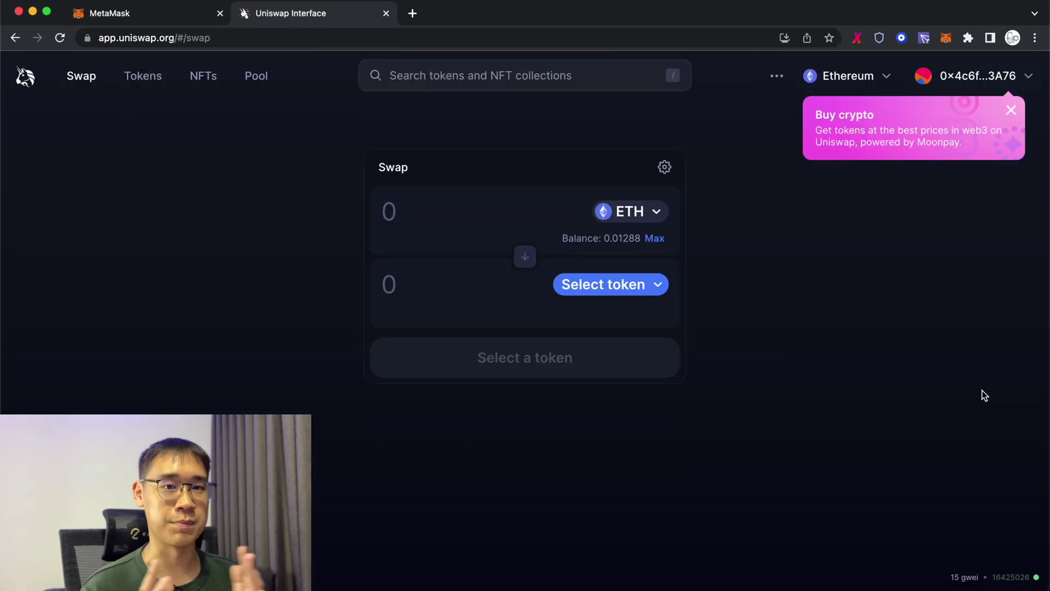